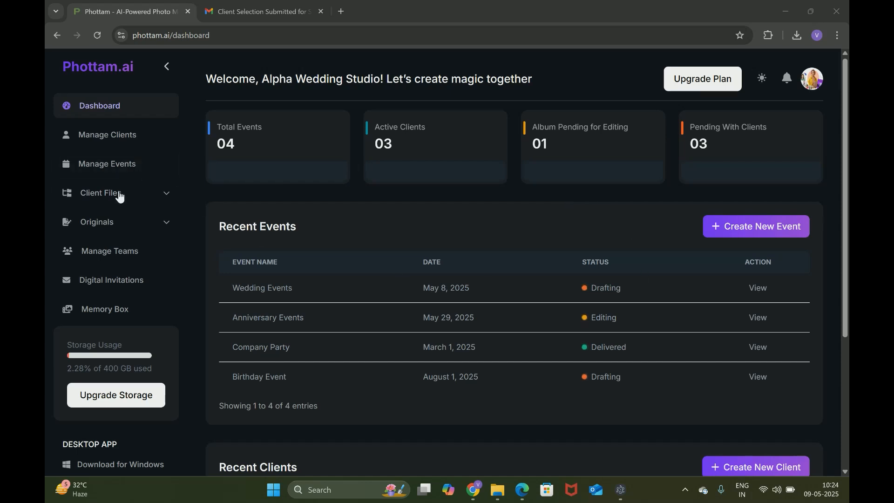
Open the Wedding Events event from the details of Client 001.
click(139, 136)
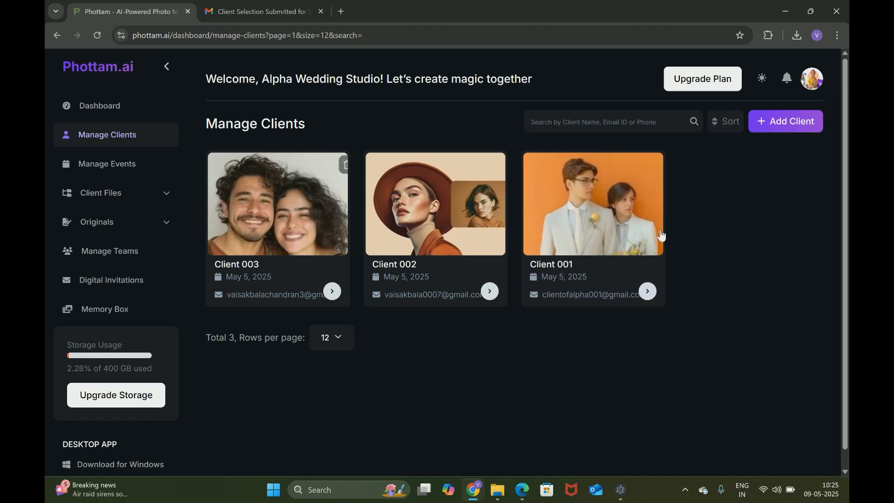
click(615, 227)
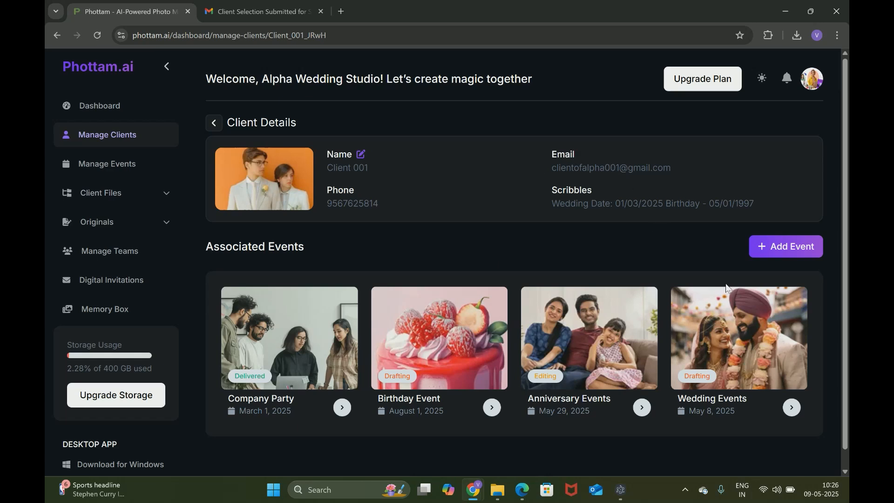
click(731, 355)
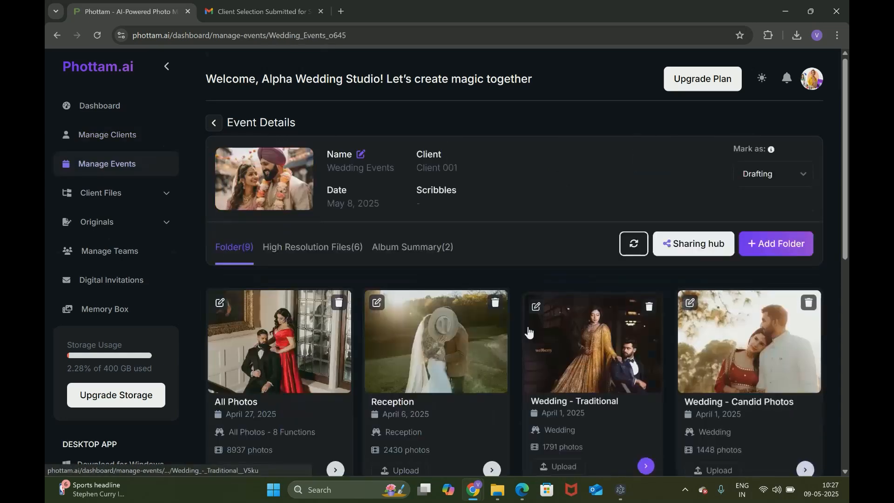
Examine the Wedding Events photo folders with their dates, functions and photo counts.
scroll(540, 236, down, 8)
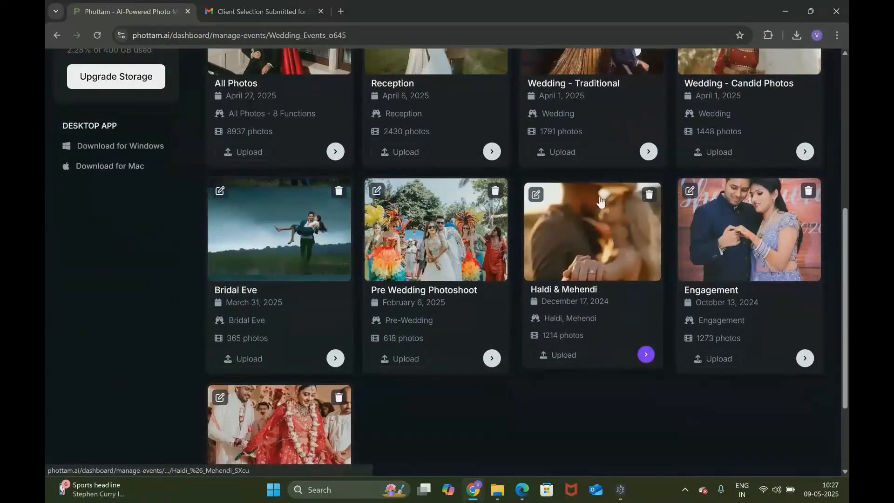
scroll(539, 236, up, 1)
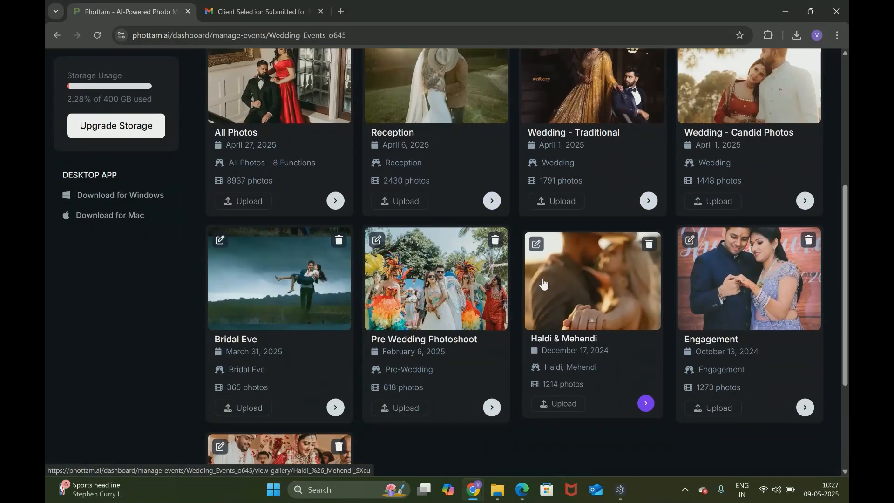
scroll(543, 283, down, 1)
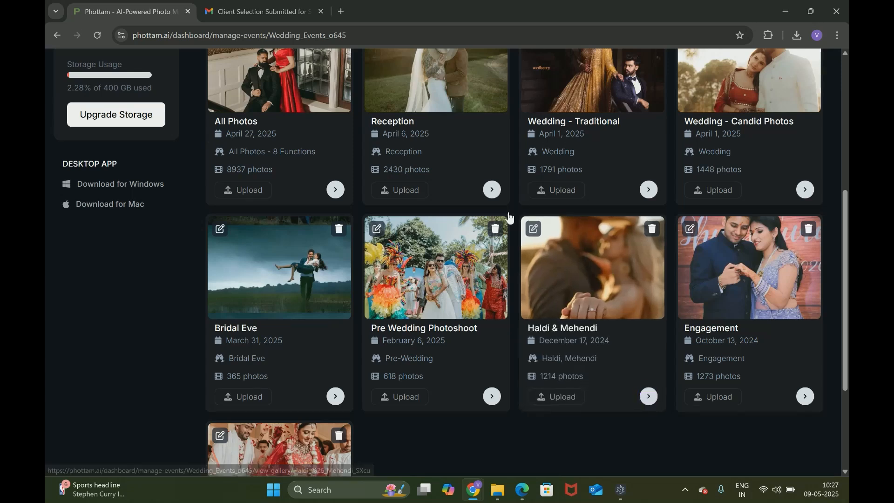
scroll(507, 219, up, 3)
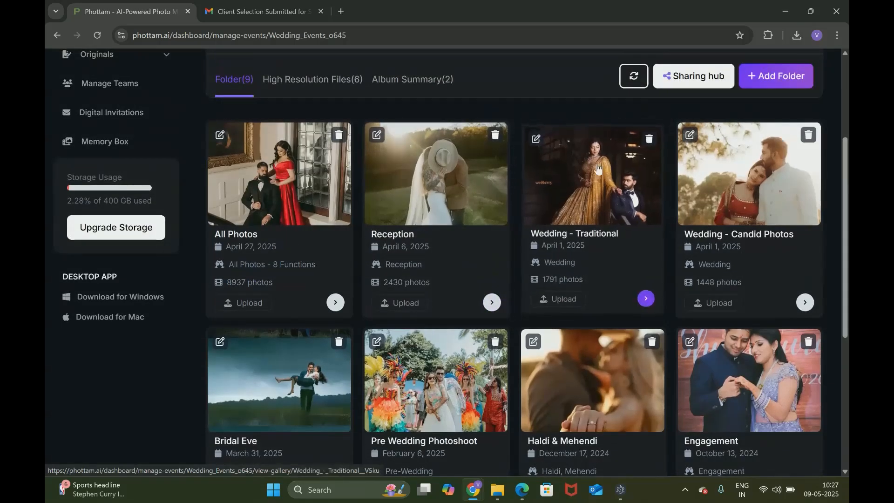
scroll(629, 261, up, 2)
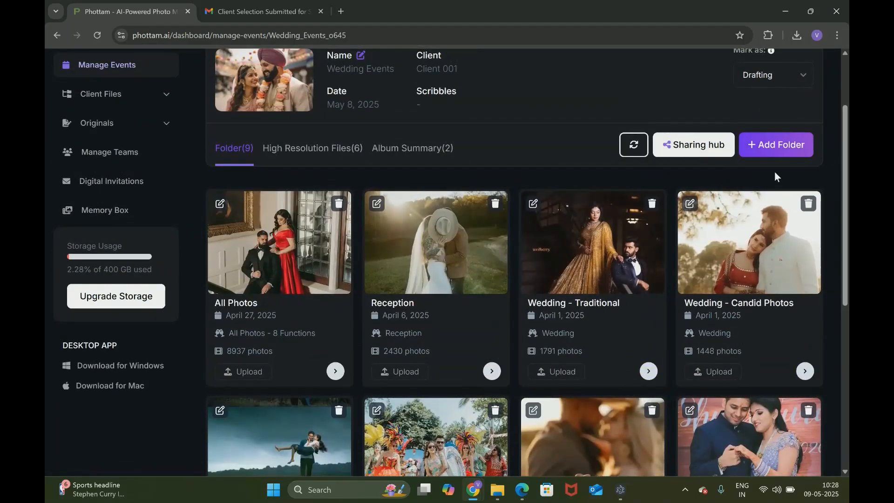
scroll(555, 195, down, 2)
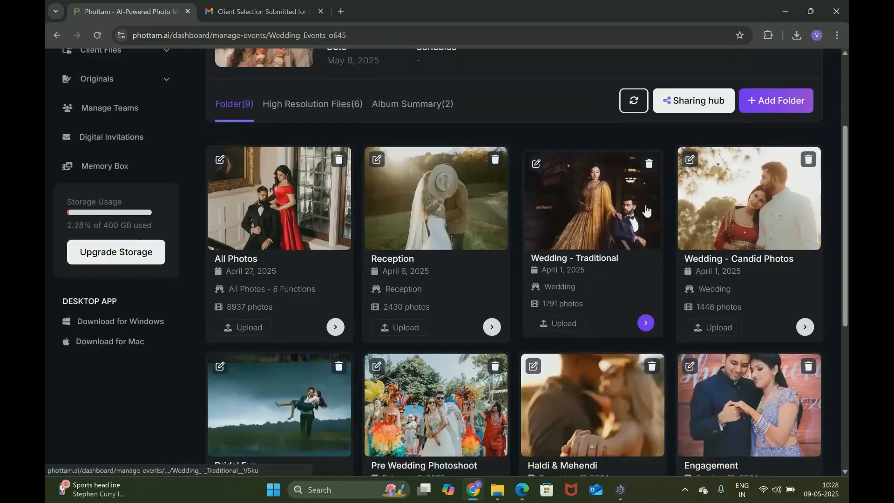
scroll(483, 194, down, 1)
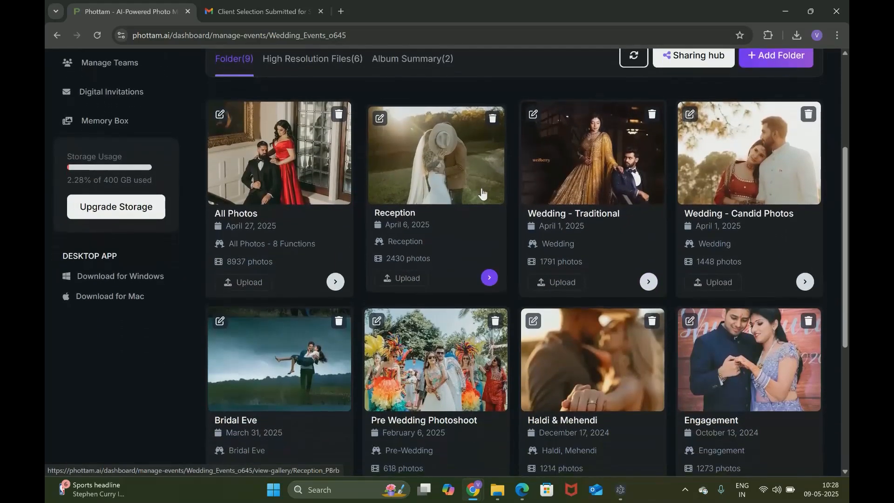
scroll(540, 173, up, 1)
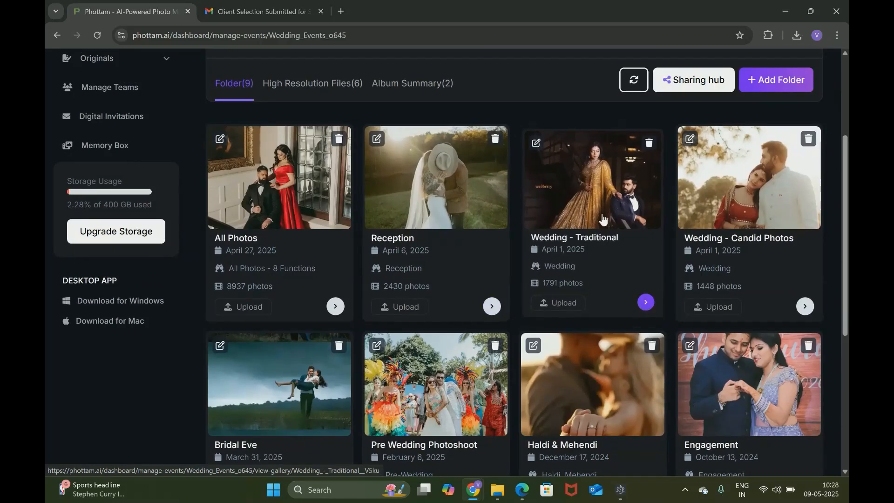
Open the desktop uploader for the Reception folder, view its photo upload dialog, and minimize the uploader.
scroll(591, 223, down, 1)
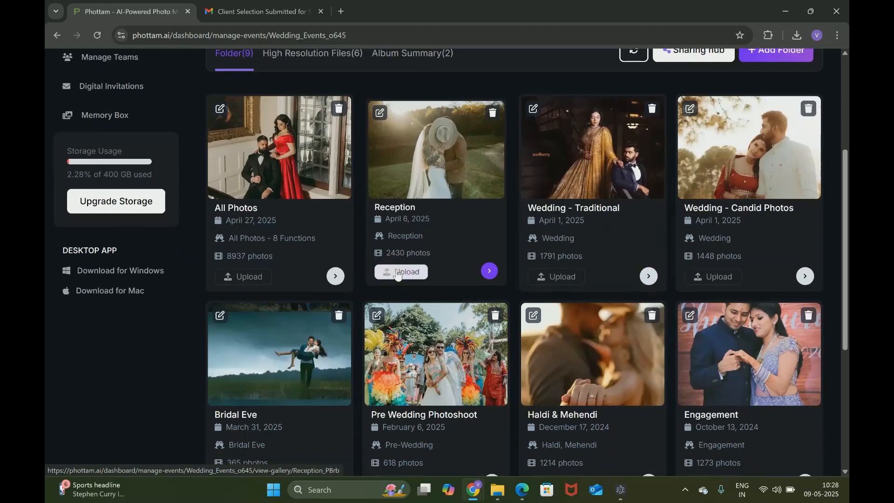
click(398, 274)
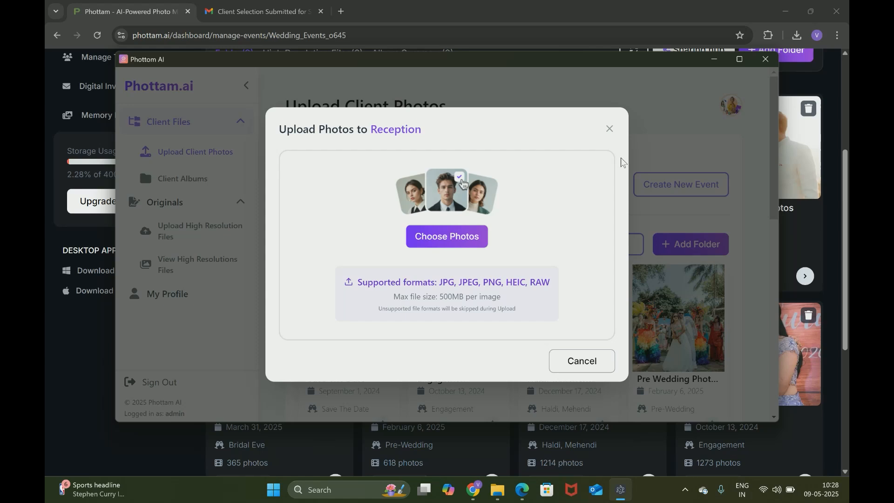
click(714, 60)
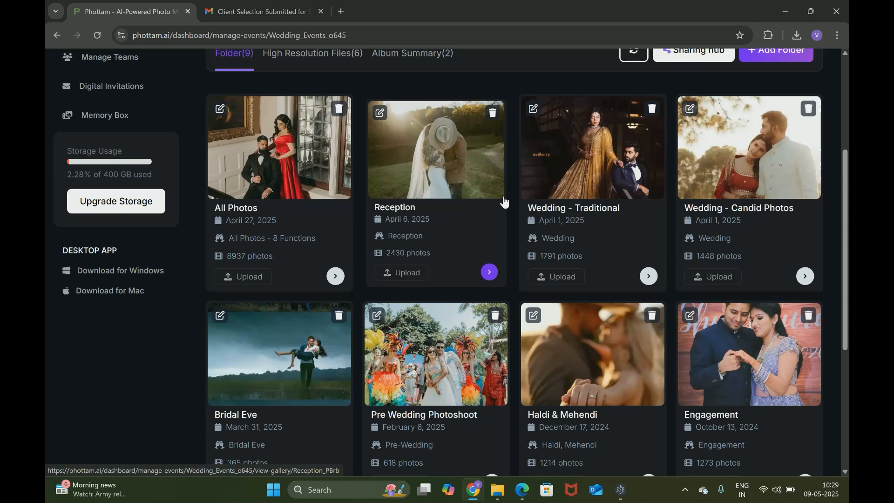
Look over the remaining event folders and open the Sharing Hub of the Wedding Events event.
scroll(607, 225, down, 2)
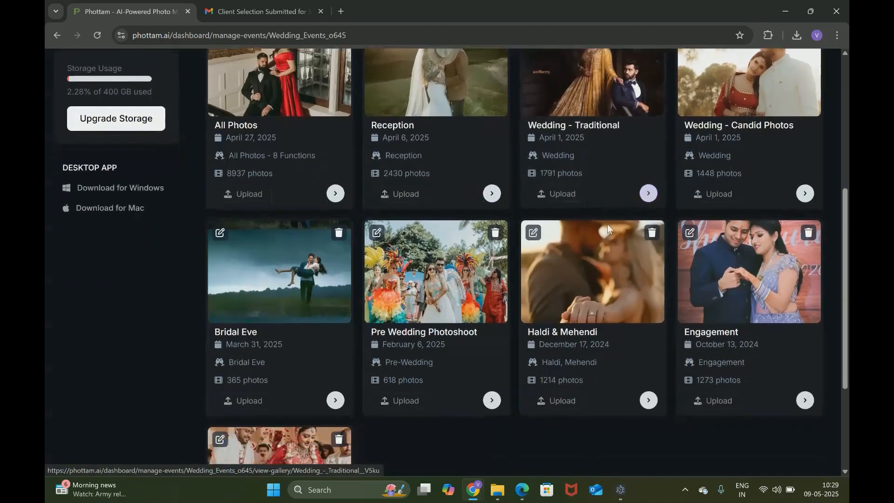
scroll(373, 200, down, 1)
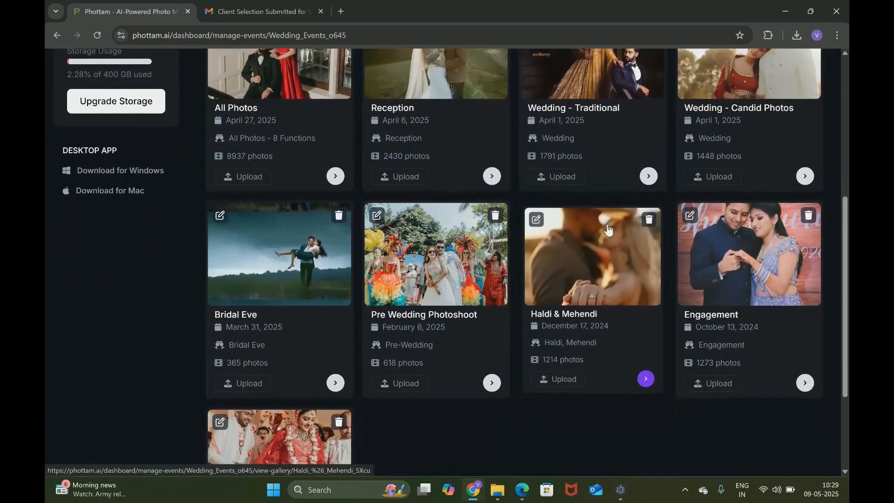
scroll(72, 177, up, 6)
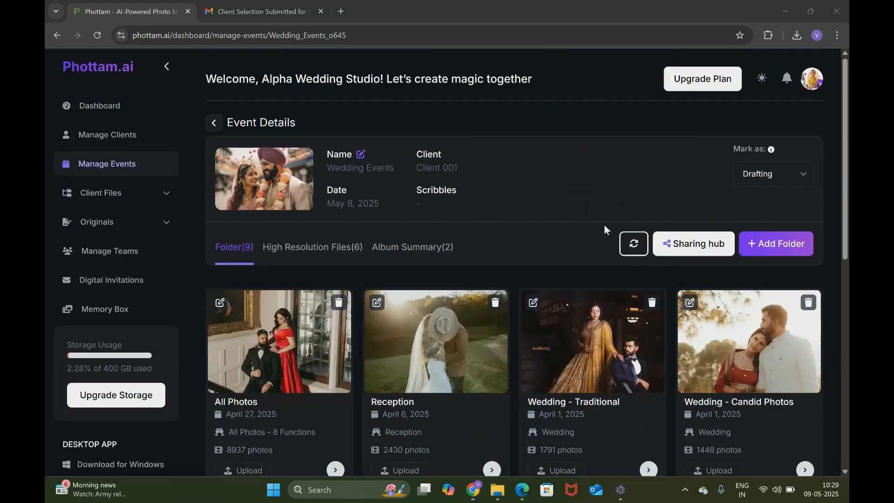
click(692, 247)
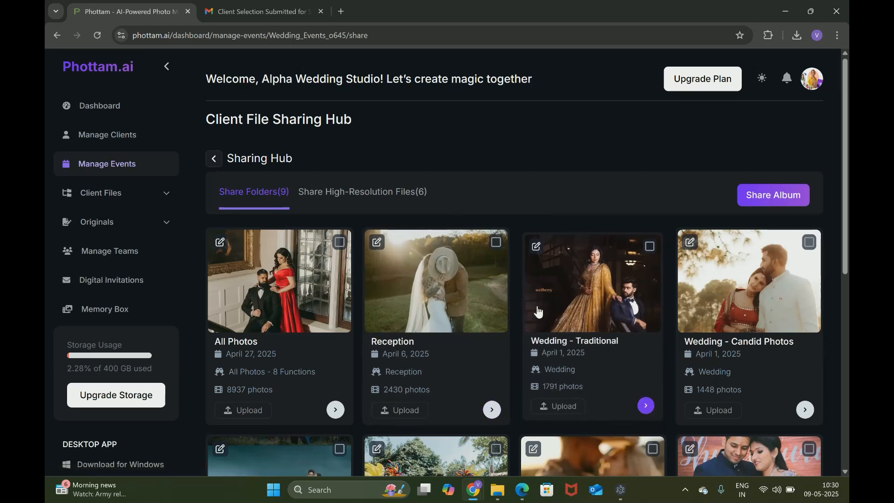
Select the Reception, Wedding - Traditional and Wedding - Candid Photos folders and open the Share Album form for them.
click(492, 246)
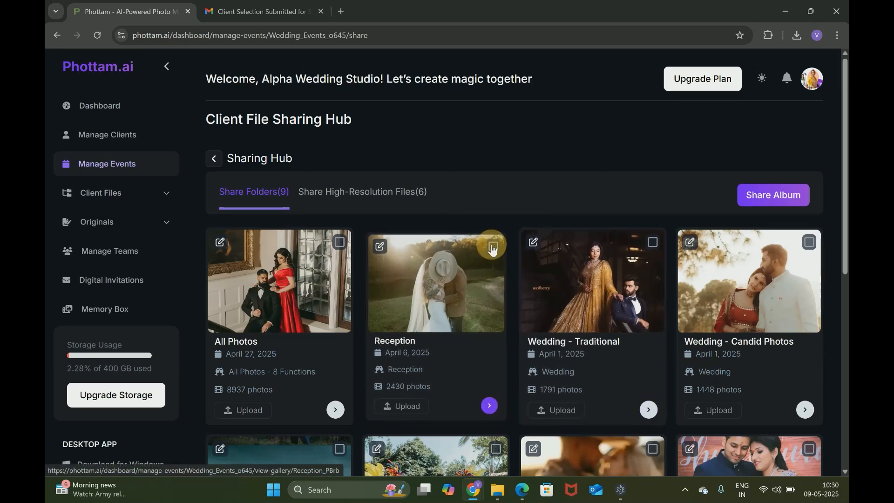
click(654, 252)
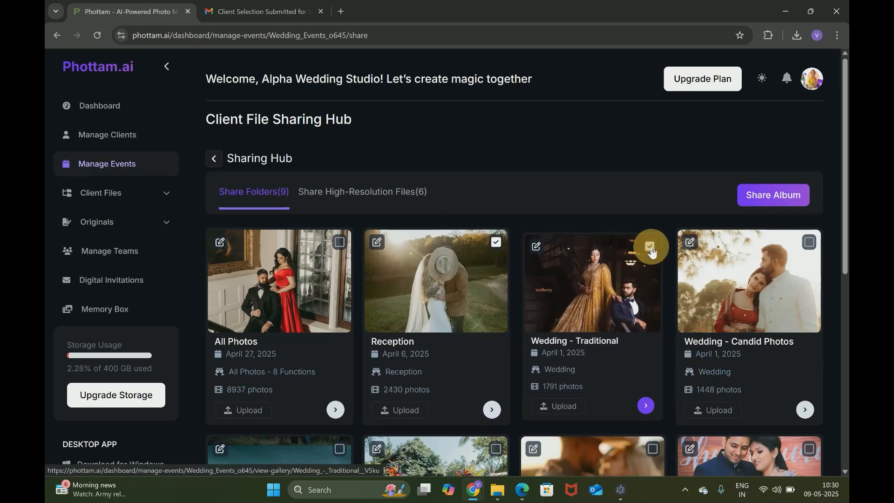
click(806, 247)
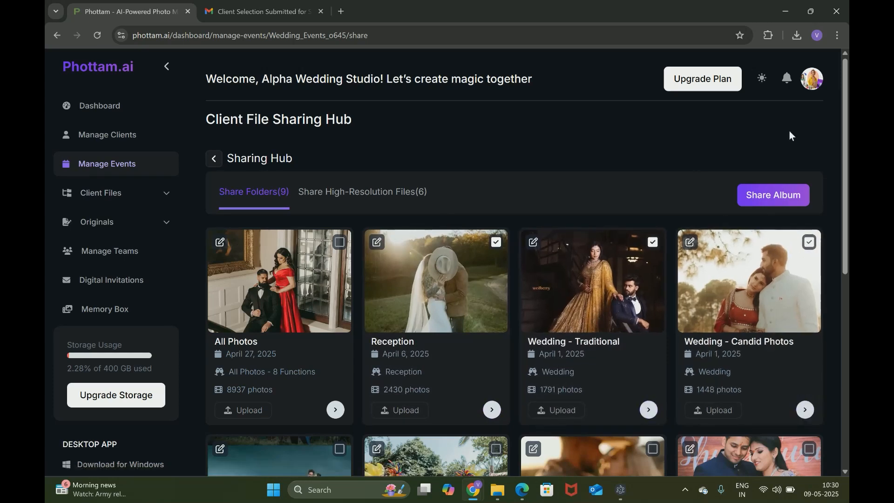
click(784, 200)
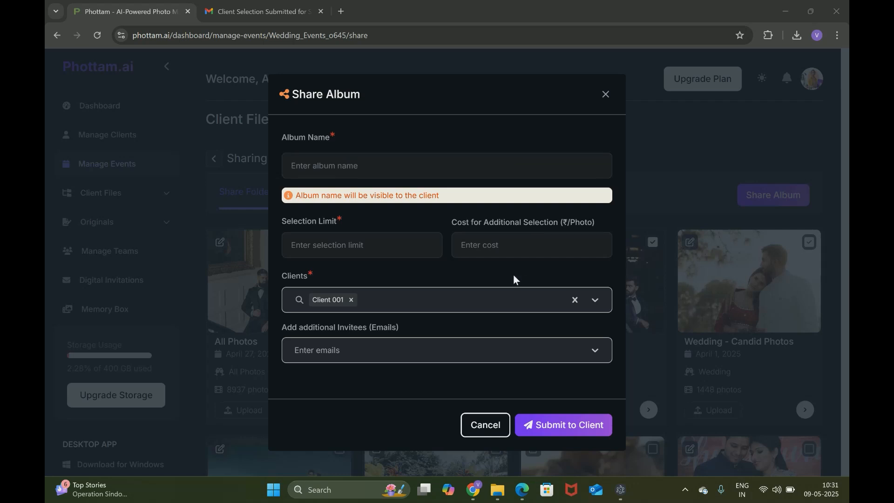
Return to the event details and view the shared album "Selection of Photos for Client 001" from the album summary.
click(77, 185)
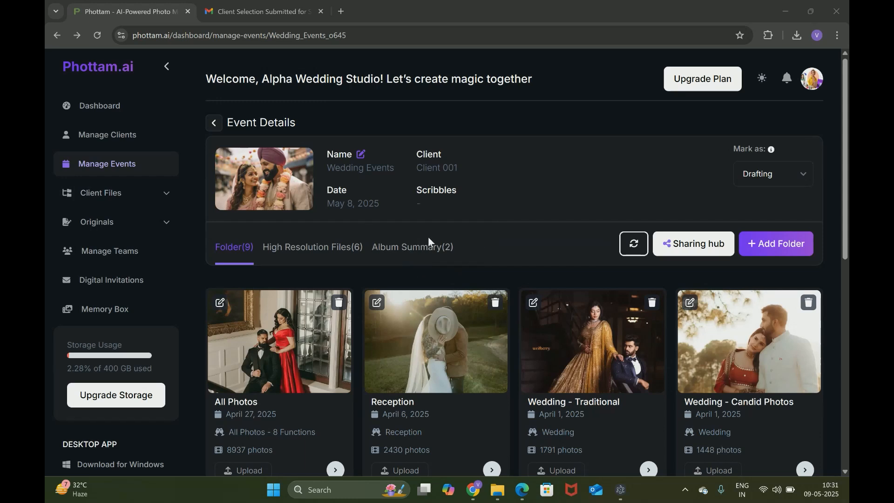
click(410, 247)
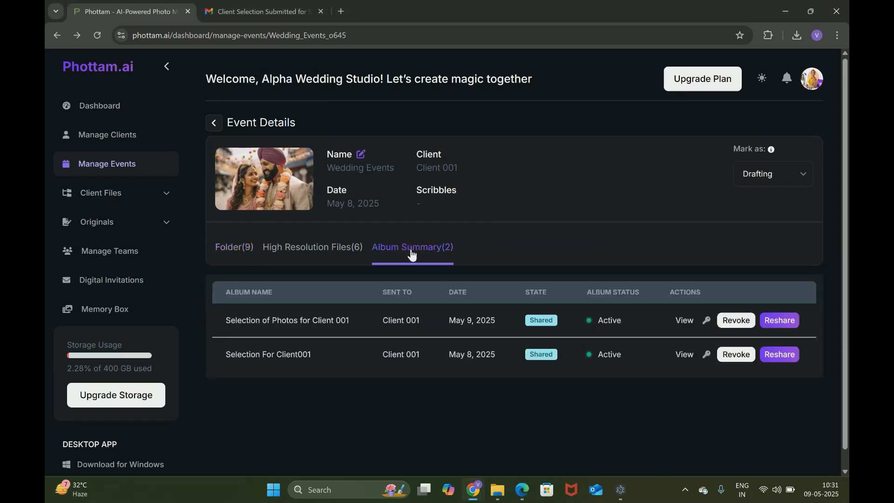
click(685, 322)
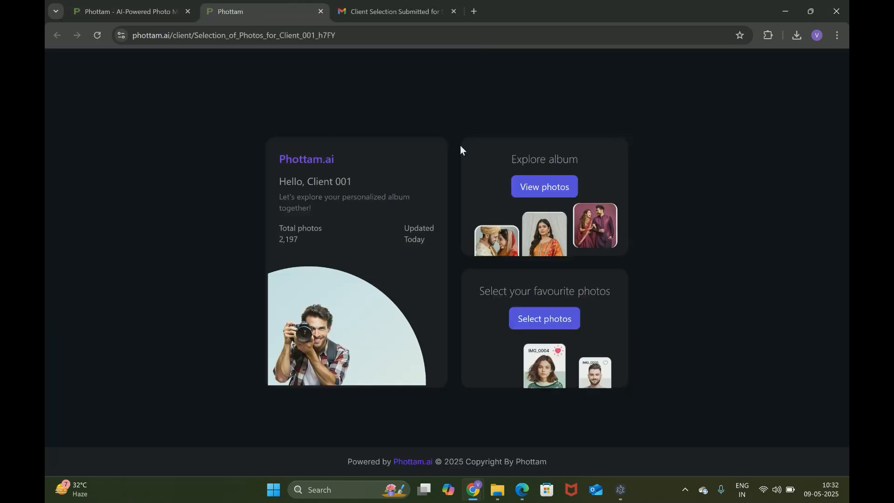
Copy the shared album's PIN from the album summary and enter it on the client page to unlock photo selection.
click(536, 323)
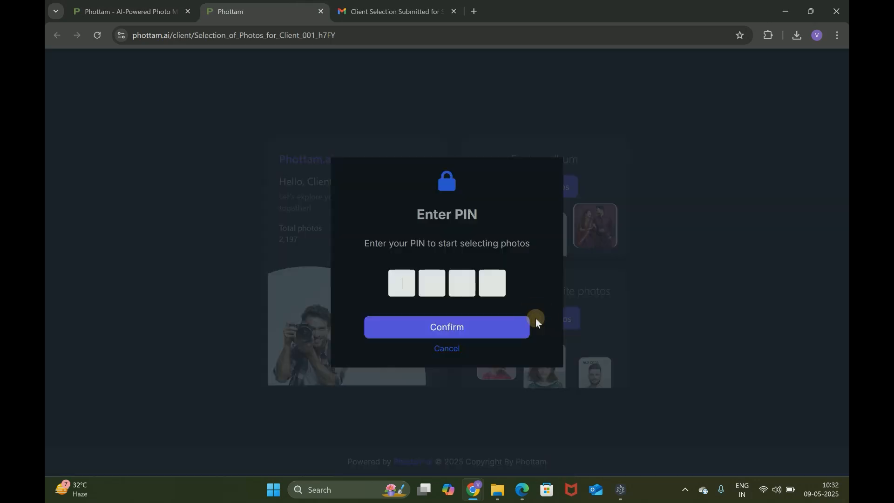
click(151, 8)
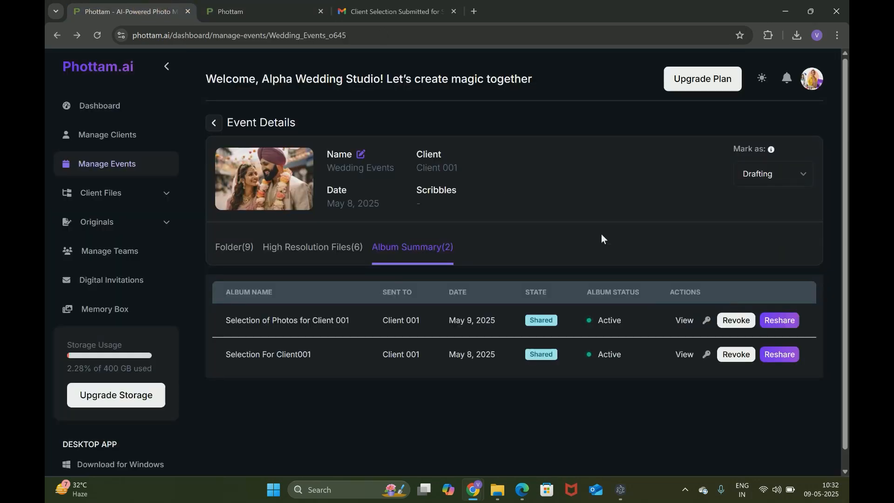
click(708, 322)
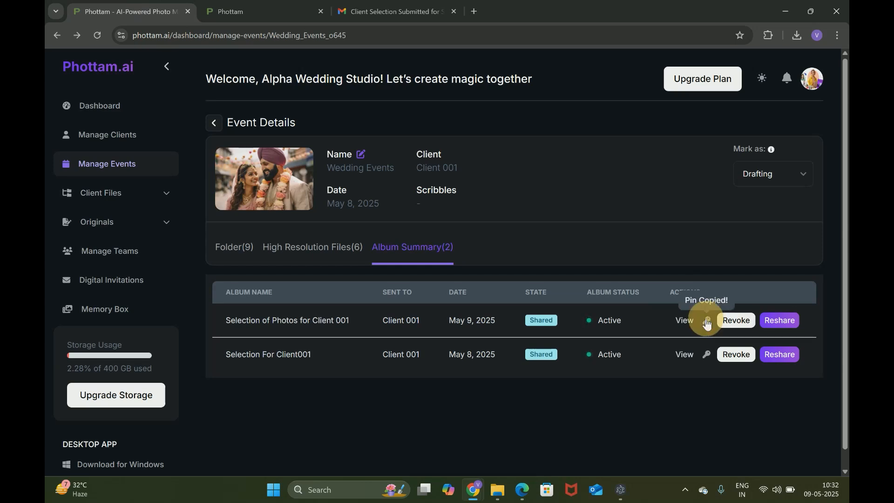
click(253, 7)
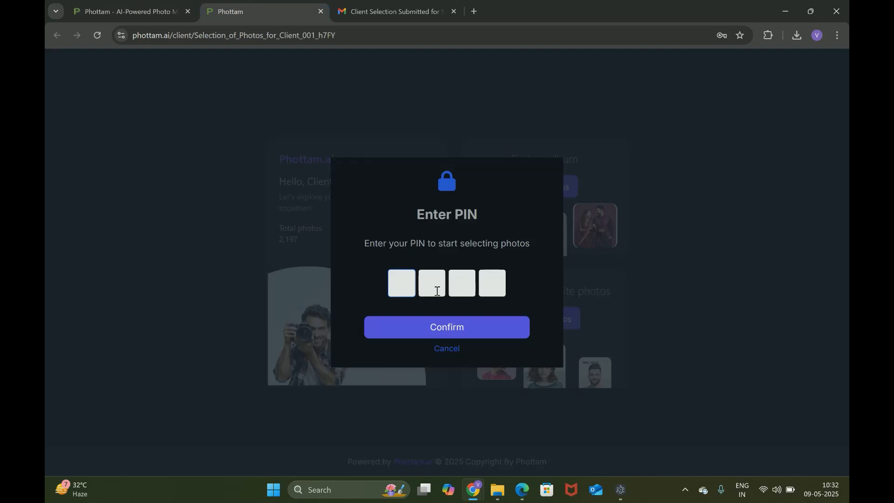
key(ctrl+v)
click(437, 327)
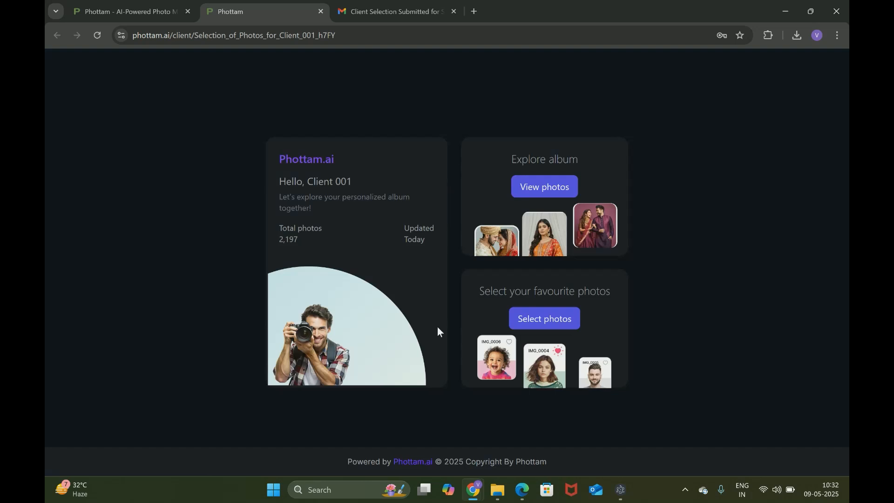
View the Haldi & Mehendi photos available for selection and open the album's Favorites.
click(558, 191)
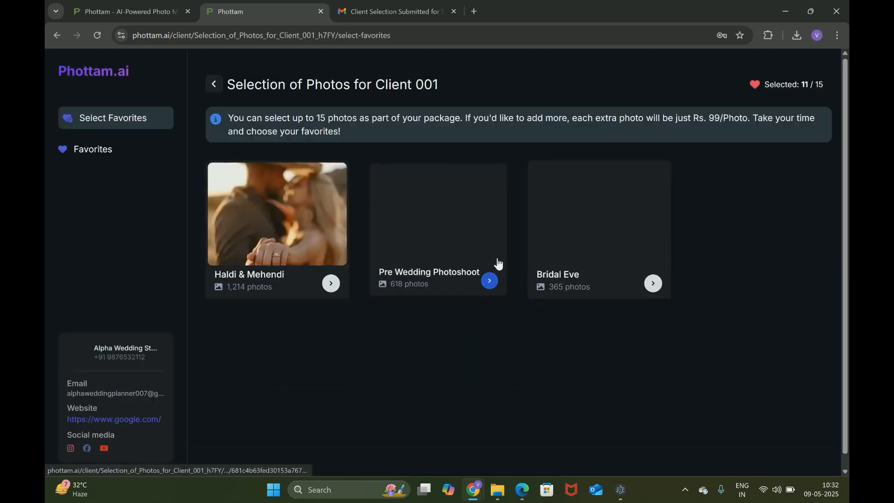
scroll(447, 315, down, 1)
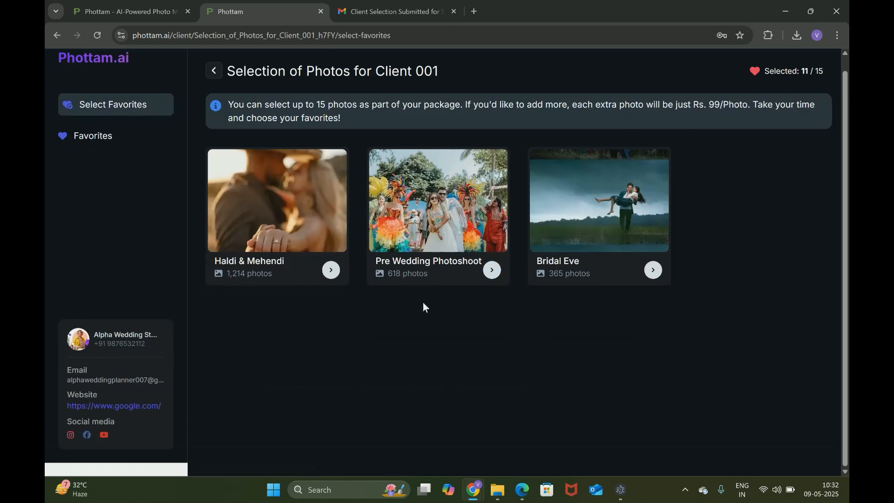
click(278, 208)
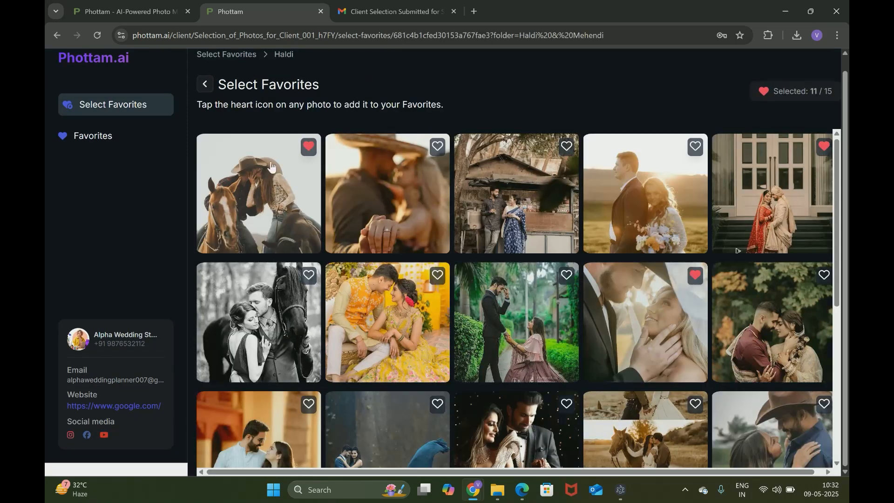
click(205, 84)
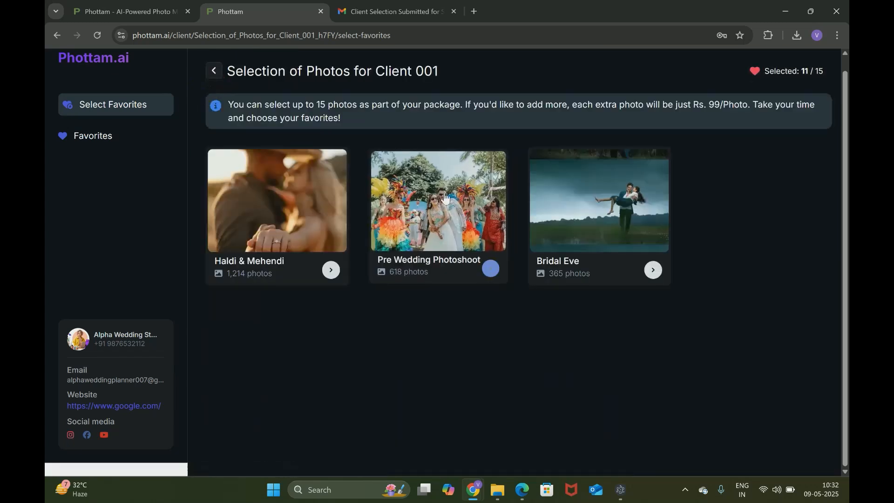
click(127, 141)
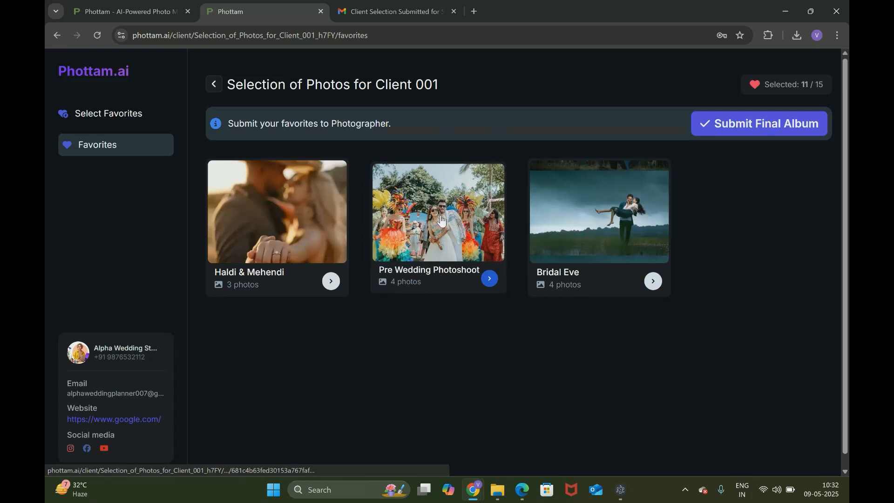
Review the favorite photos chosen in the Pre Wedding Photoshoot folder and return to the album's favorites.
click(441, 220)
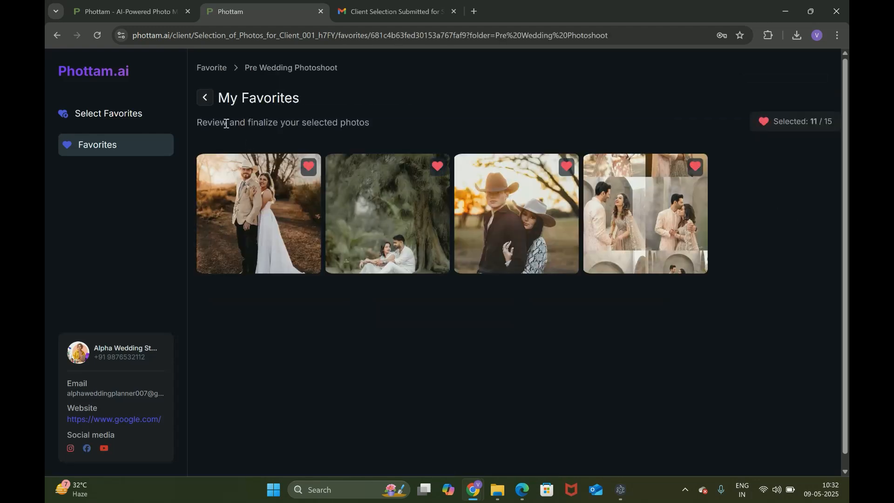
click(202, 98)
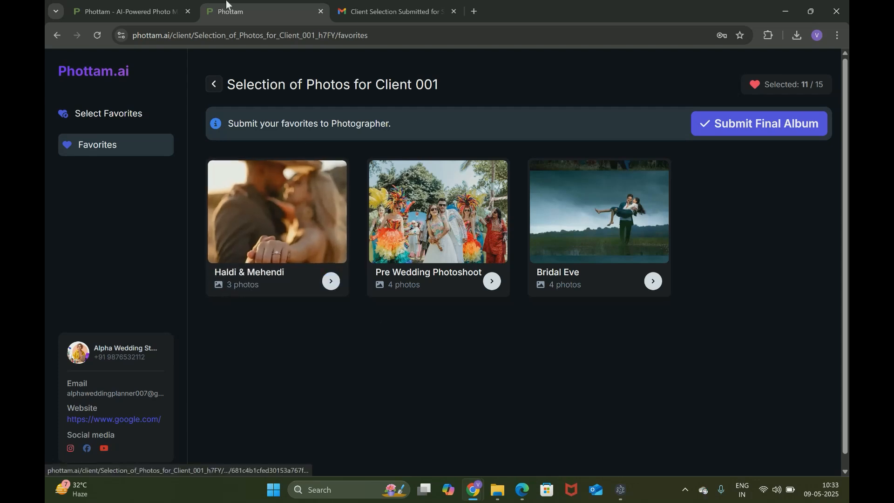
Read the "Client Selection Submitted" email in Gmail and return to the Wedding Events details in Phottam.
click(138, 5)
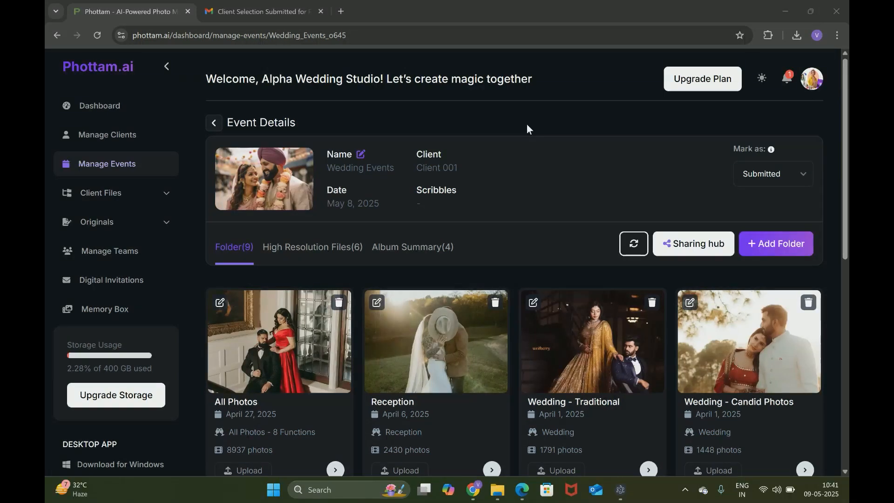
click(256, 10)
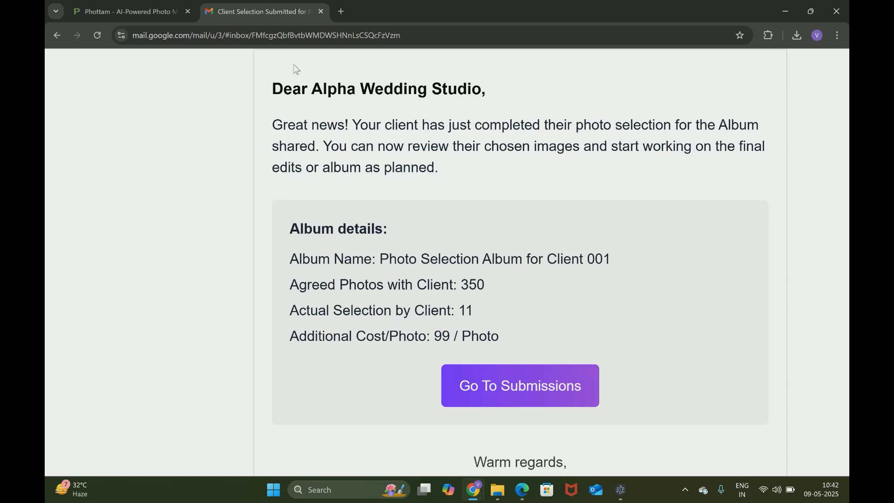
click(145, 7)
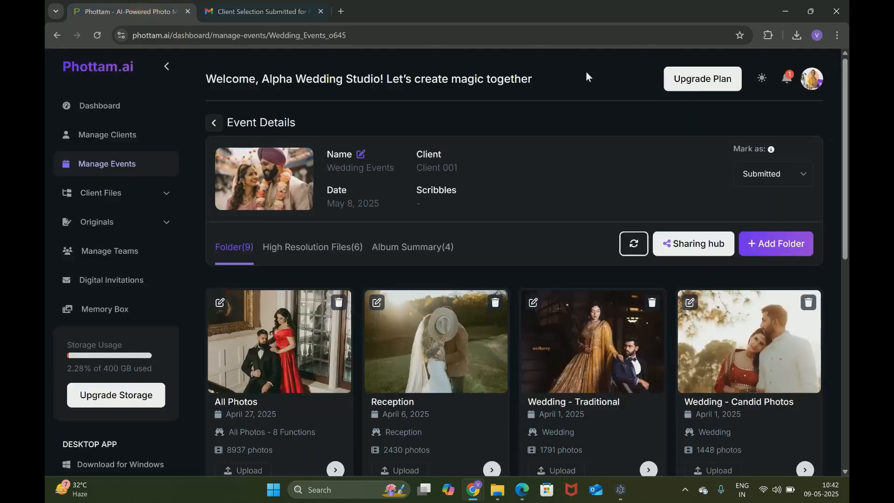
Open the notification for the submitted "Photo Selection Album for Client 001" and view that album in the event's album summary.
click(788, 81)
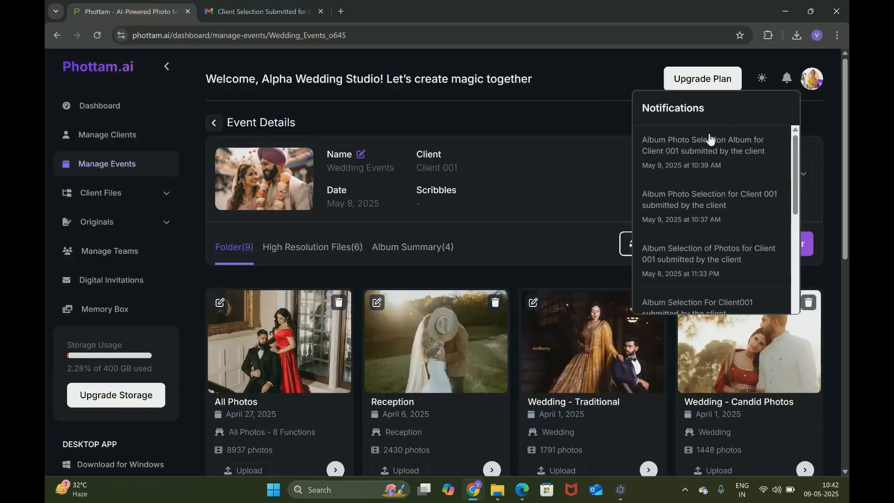
click(705, 148)
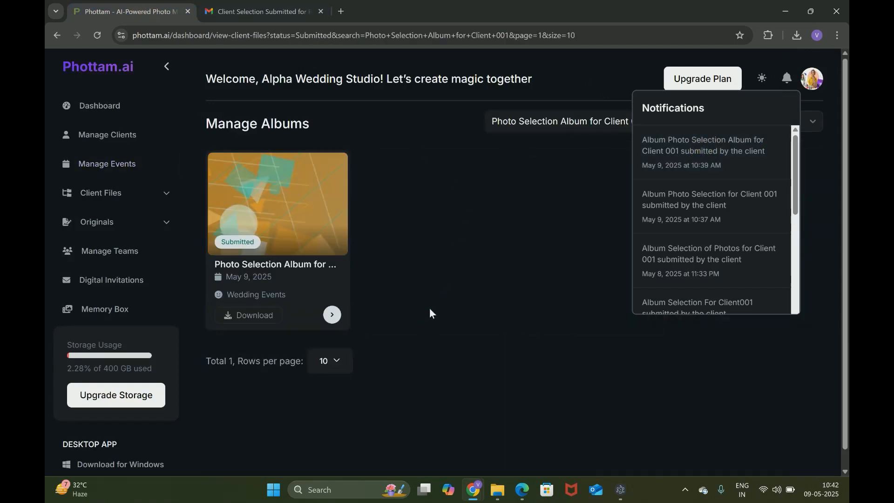
click(441, 296)
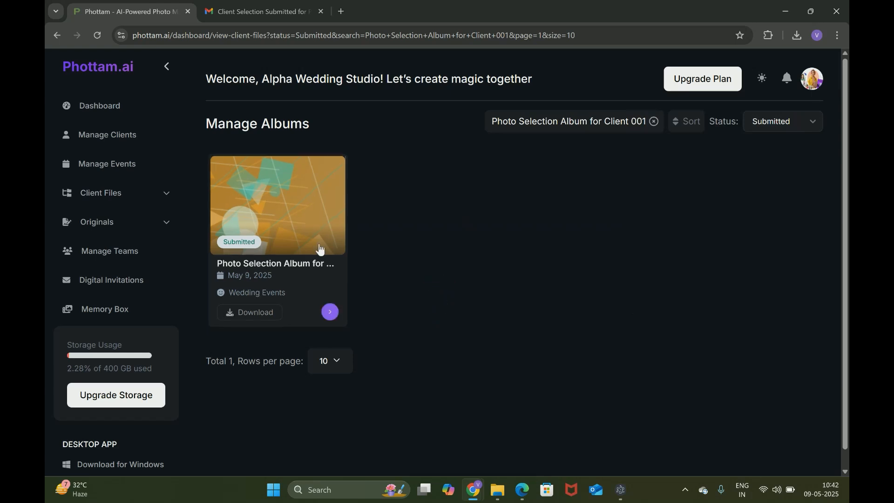
click(289, 222)
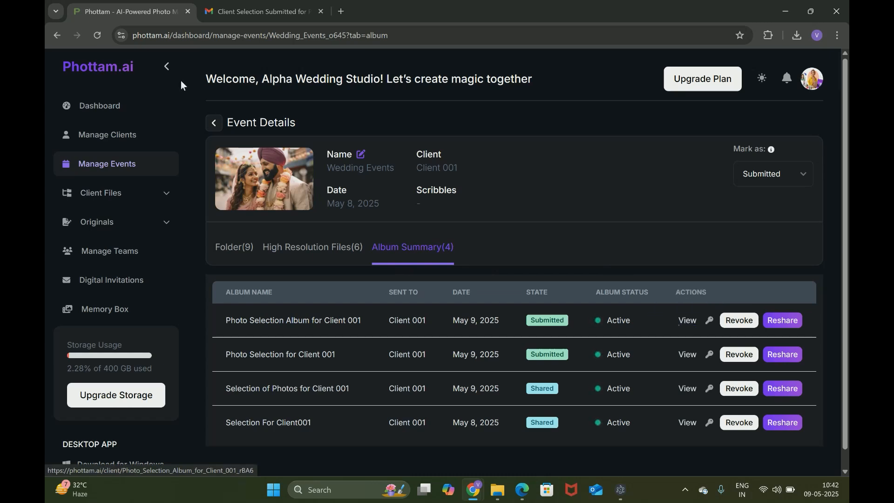
Return to the Wedding Events details and look through the event's high-resolution files.
click(214, 122)
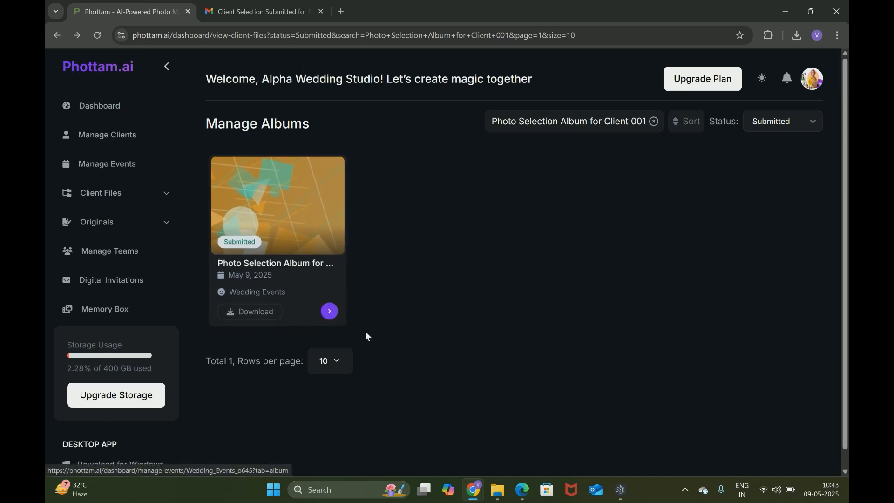
click(72, 176)
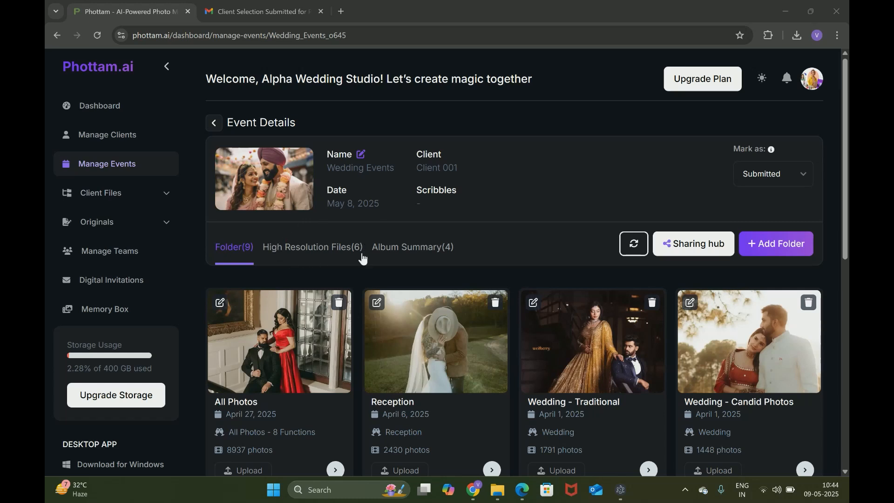
click(327, 248)
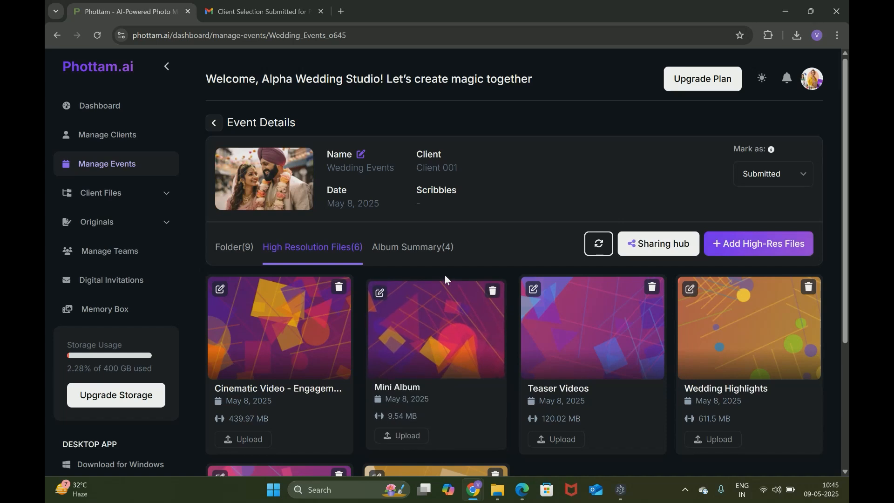
scroll(445, 277, down, 1)
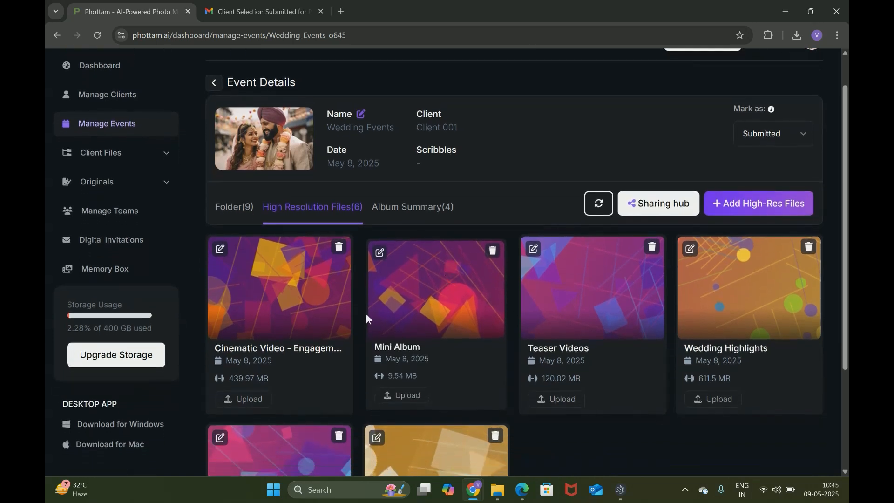
scroll(366, 314, down, 1)
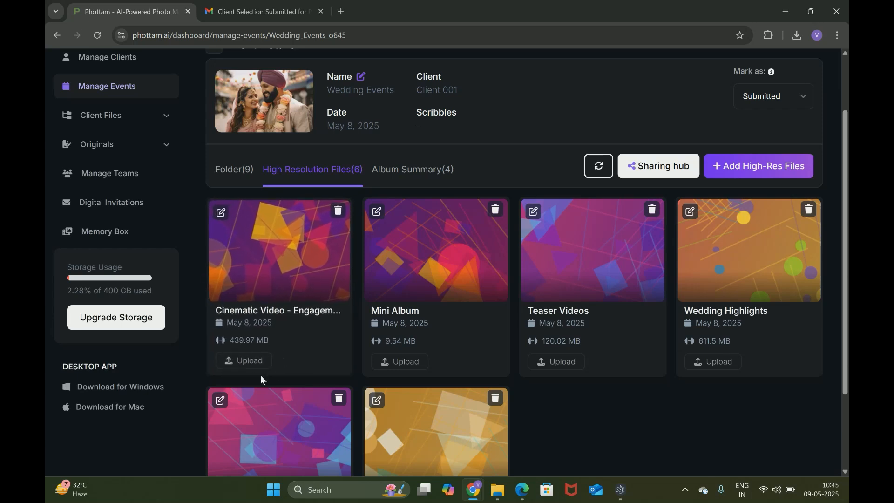
scroll(261, 375, down, 1)
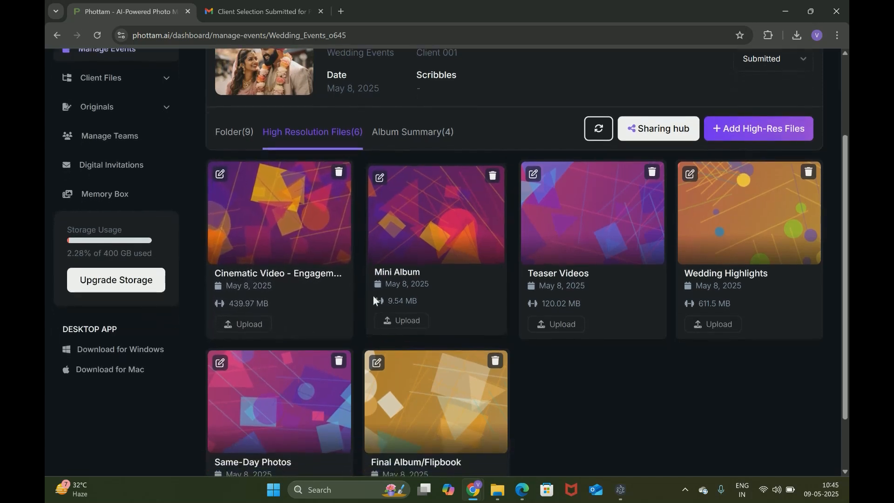
scroll(617, 219, up, 1)
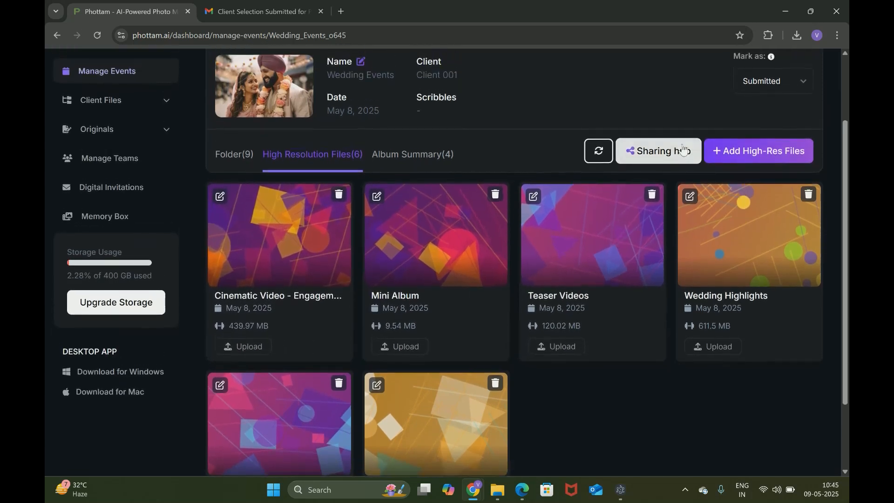
Select Same-Day Photos and Wedding Highlights among the high-resolution files in the event's Sharing Hub.
click(664, 153)
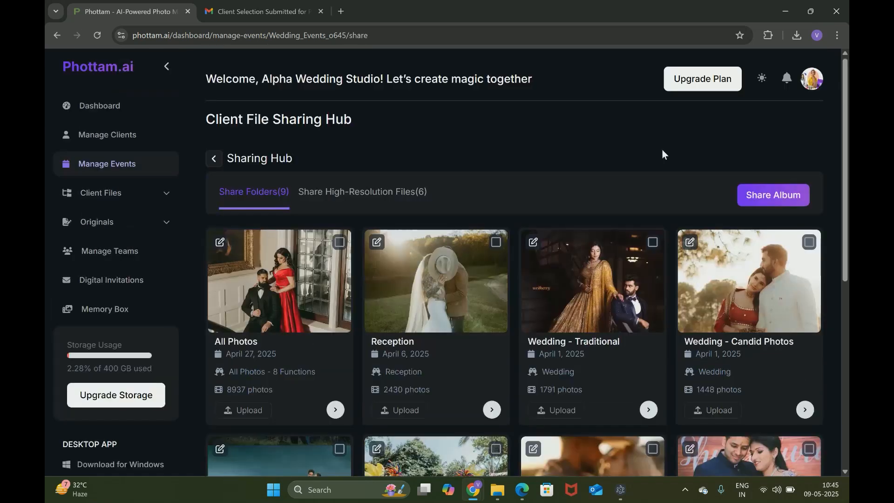
click(371, 205)
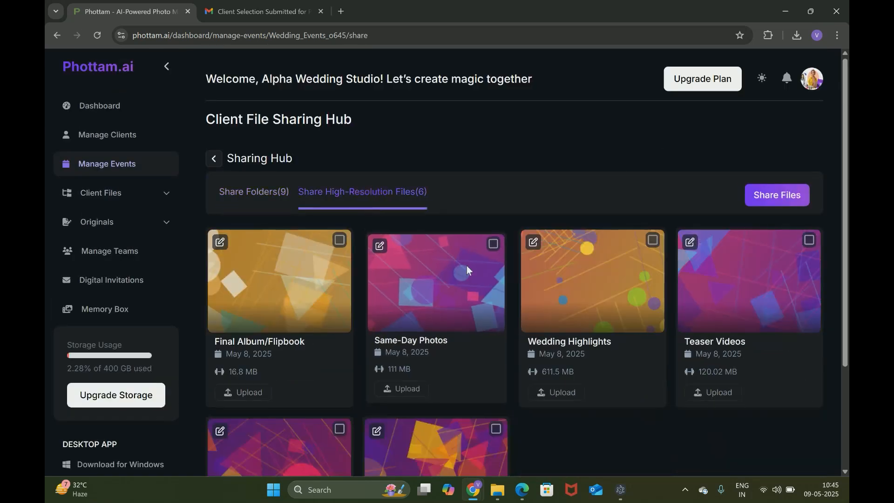
click(494, 243)
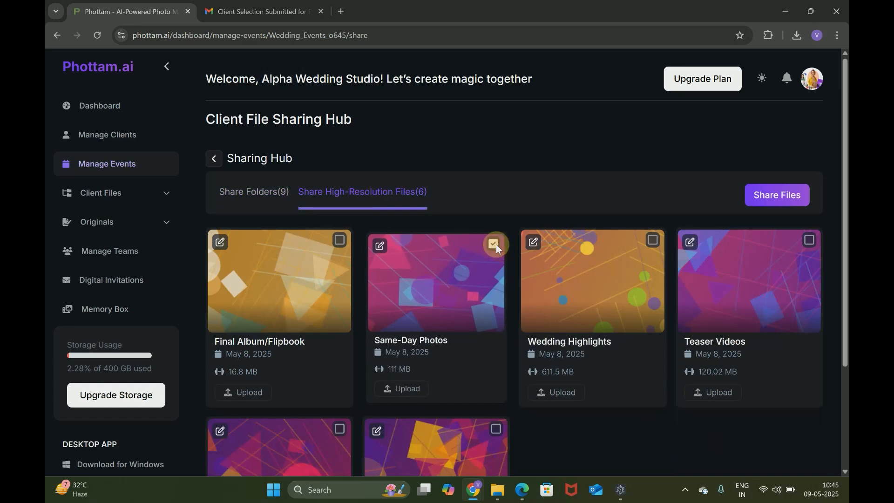
click(651, 244)
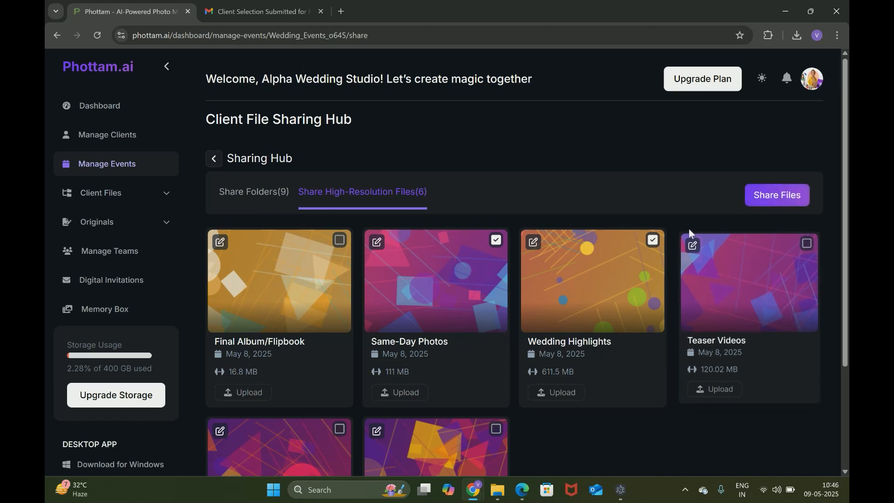
Return to the event's folders, open the All Photos gallery and show its first photo in full view.
key(alt+Left)
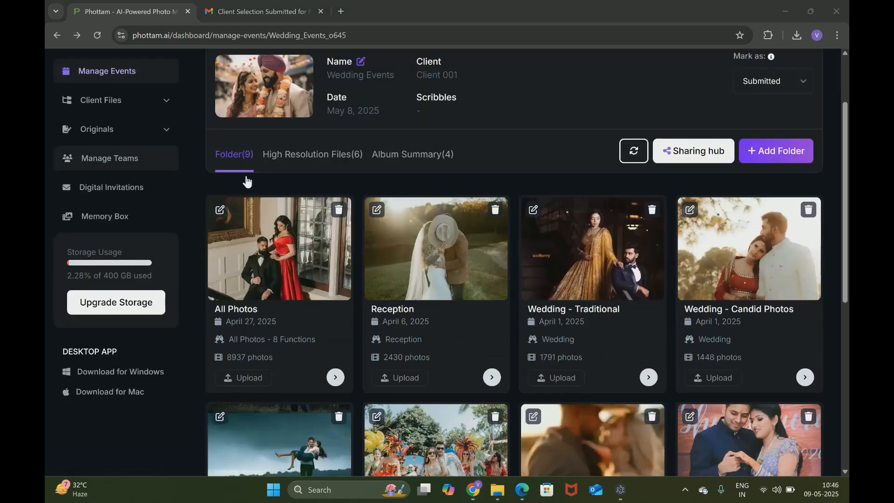
click(286, 263)
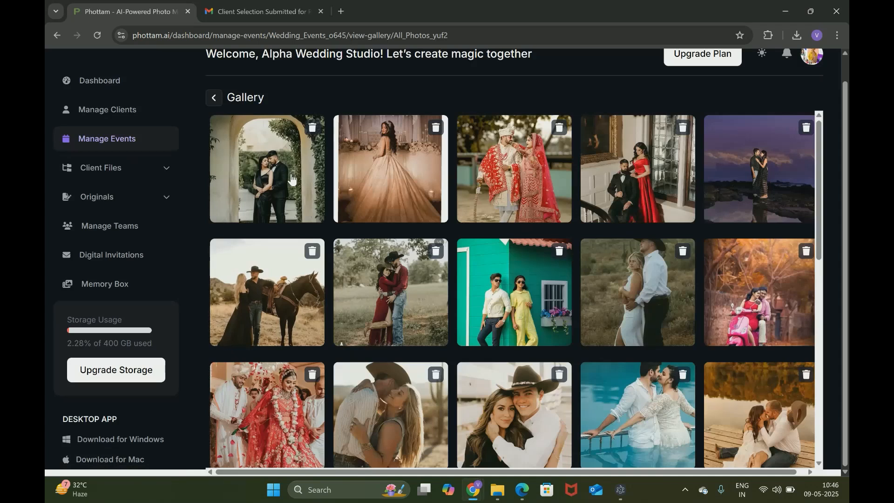
click(291, 176)
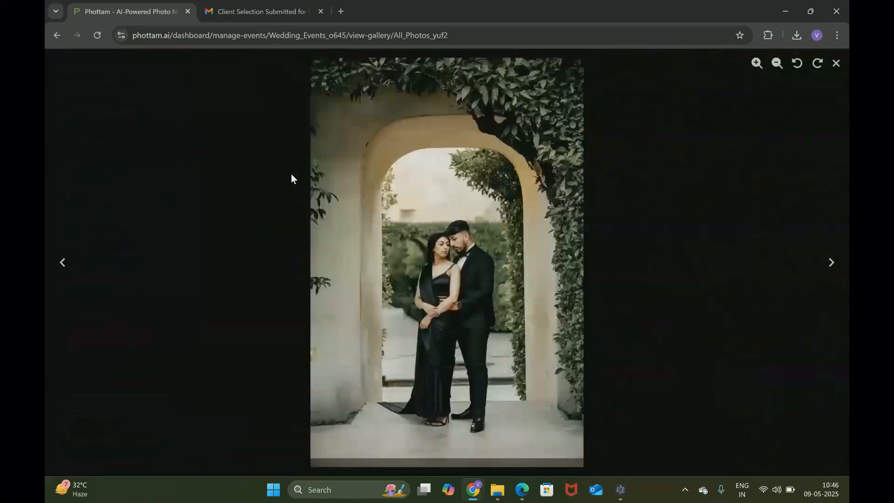
Zoom the photo in and out, rotate it twice counterclockwise and twice clockwise, and close the full view.
click(757, 64)
click(781, 69)
click(799, 64)
click(798, 64)
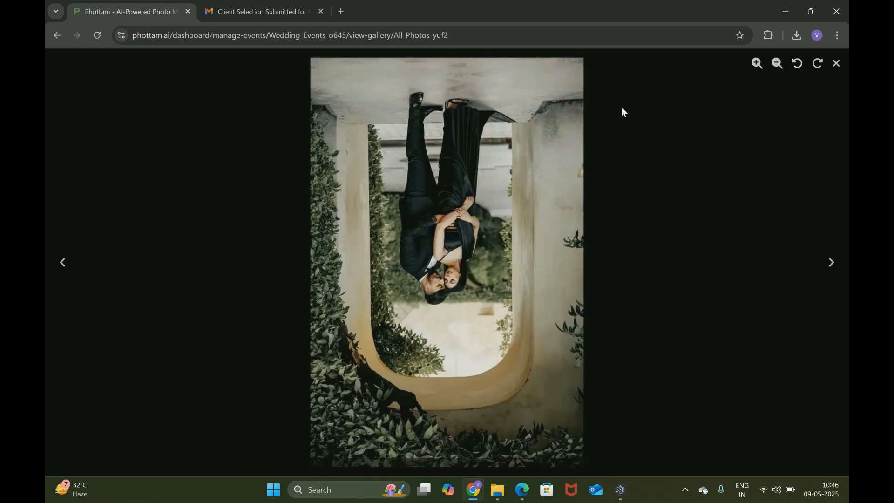
click(820, 65)
click(820, 65)
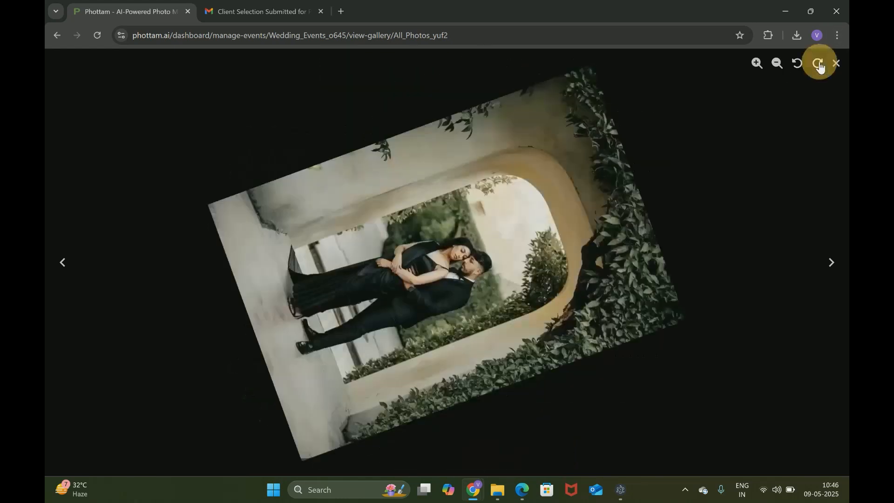
click(837, 67)
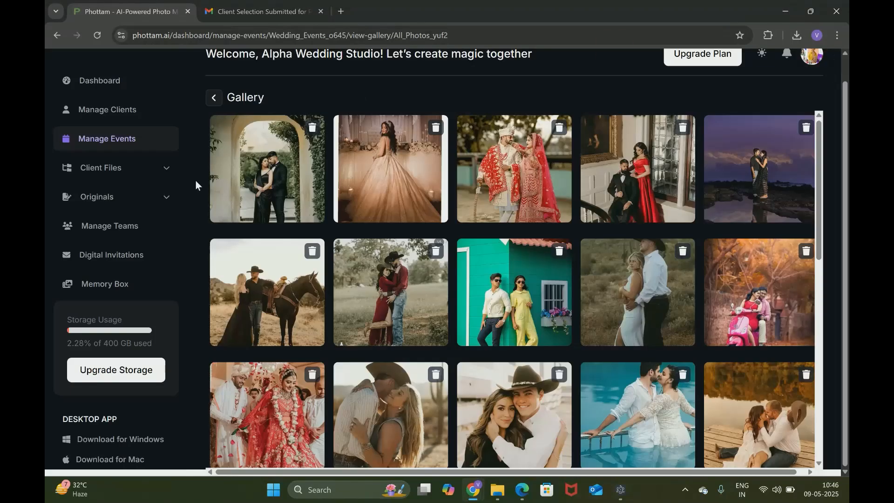
click(71, 185)
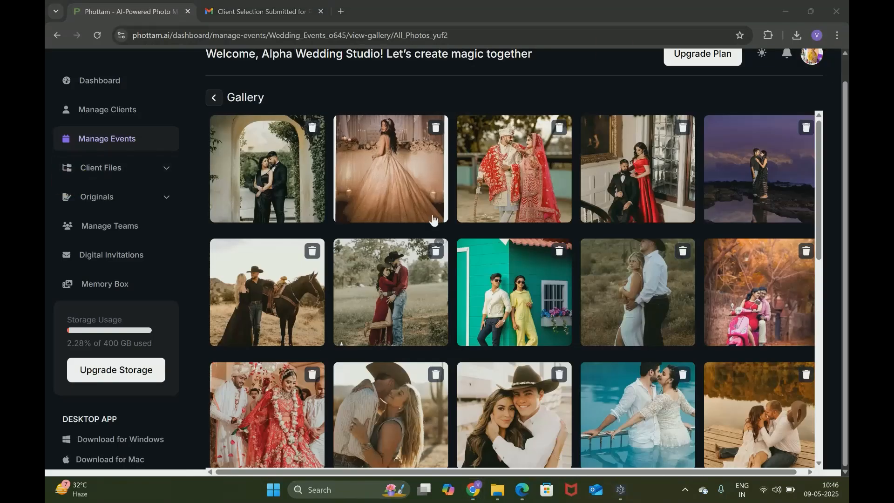